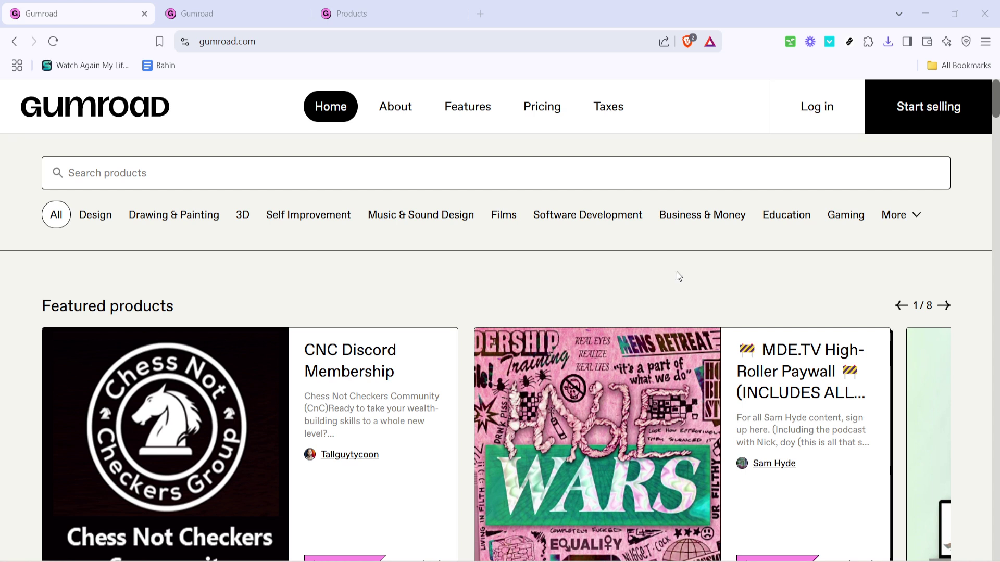
Go to the Gumroad Products dashboard listing Book, two Headphones and T-Shirt.
{"action": "left_click", "coordinate": [588, 214]}
{"action": "left_click", "coordinate": [196, 13]}
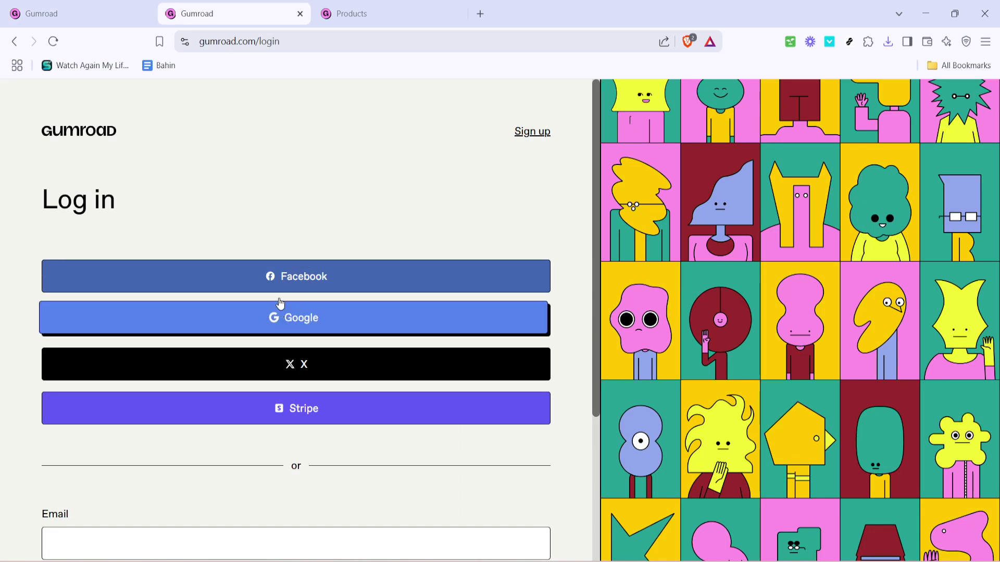
{"action": "left_click", "coordinate": [412, 6]}
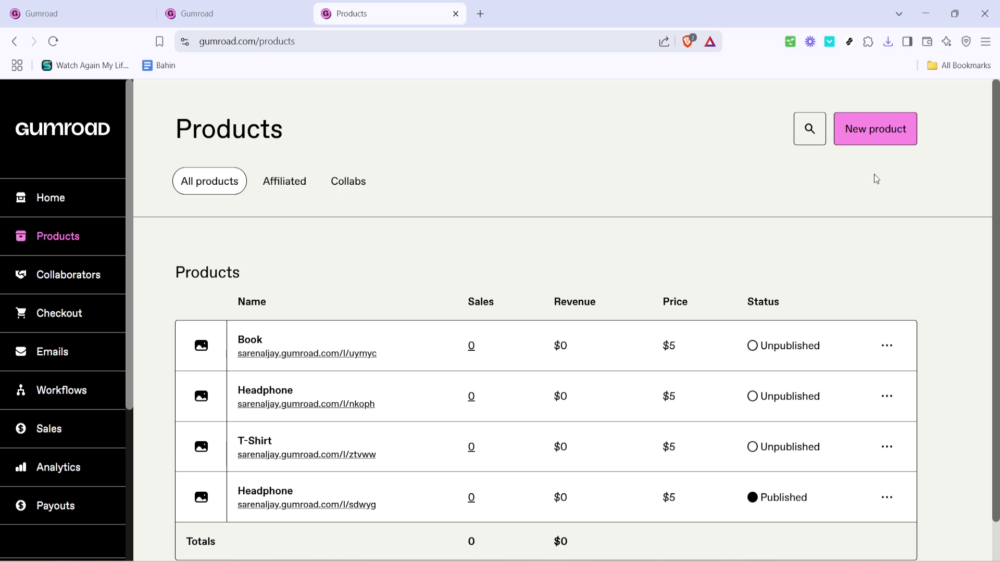
Begin a new product from the Gumroad Products dashboard.
{"action": "left_click", "coordinate": [882, 135]}
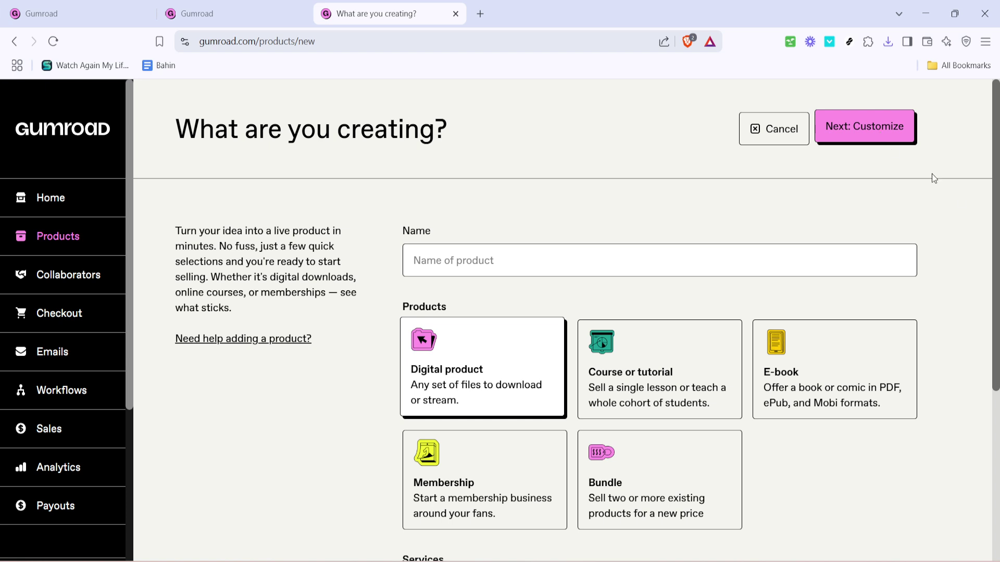
Choose the E-book type, name it 'book', and set a $5 price.
{"action": "left_click", "coordinate": [770, 364]}
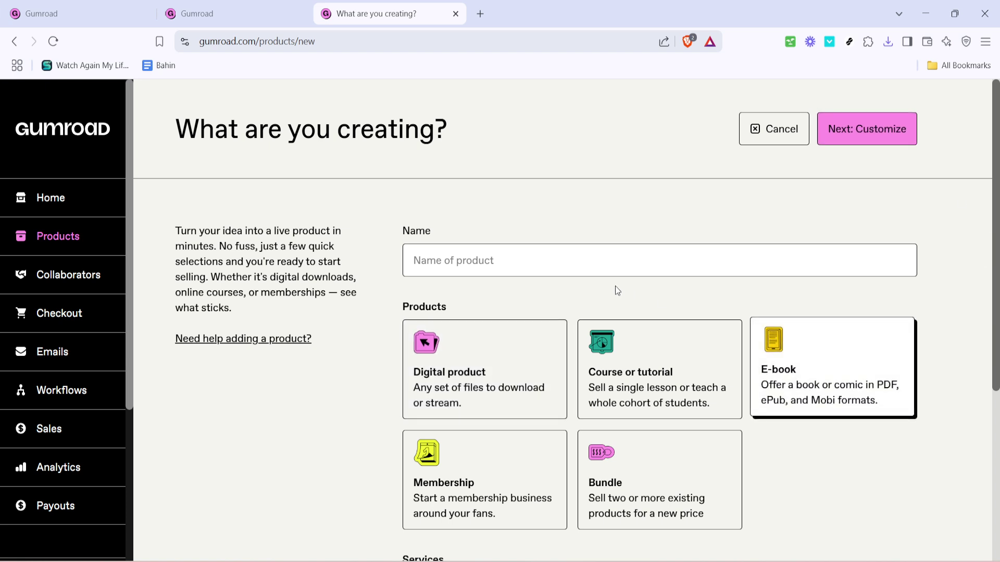
{"action": "left_click", "coordinate": [562, 266]}
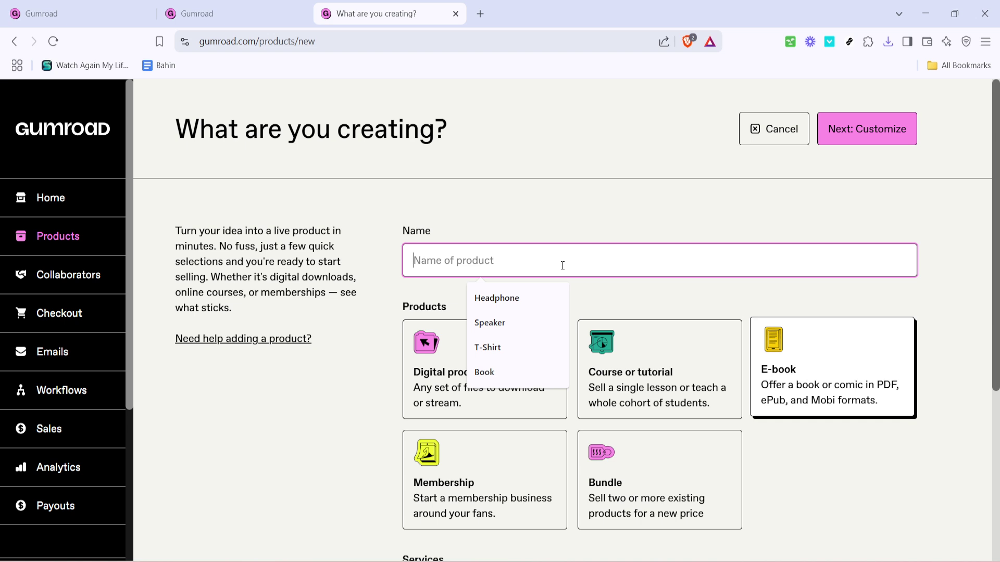
{"action": "type", "text": "book"}
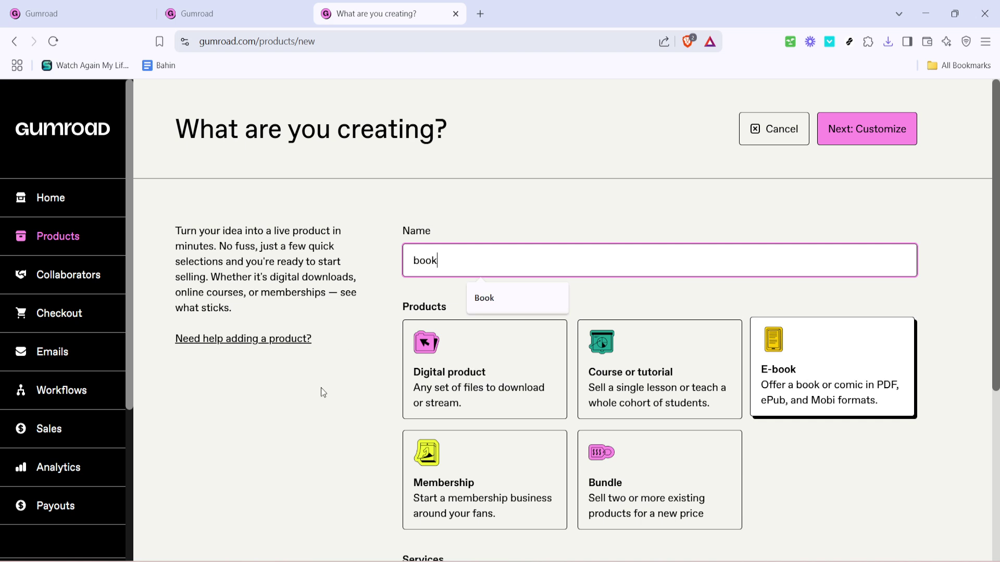
{"action": "scroll", "coordinate": [323, 388], "scroll_direction": "down", "scroll_amount": 4}
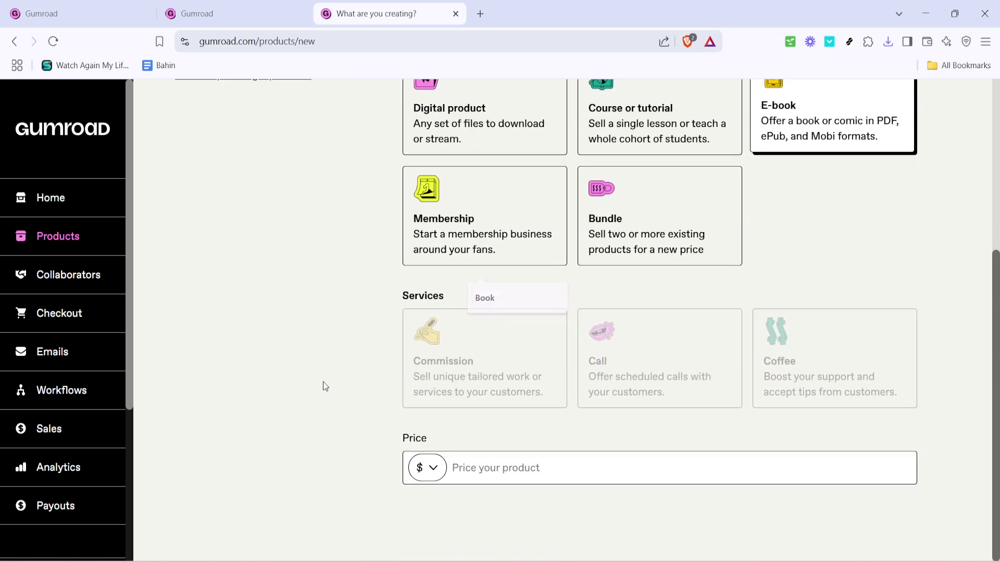
{"action": "left_click", "coordinate": [432, 469]}
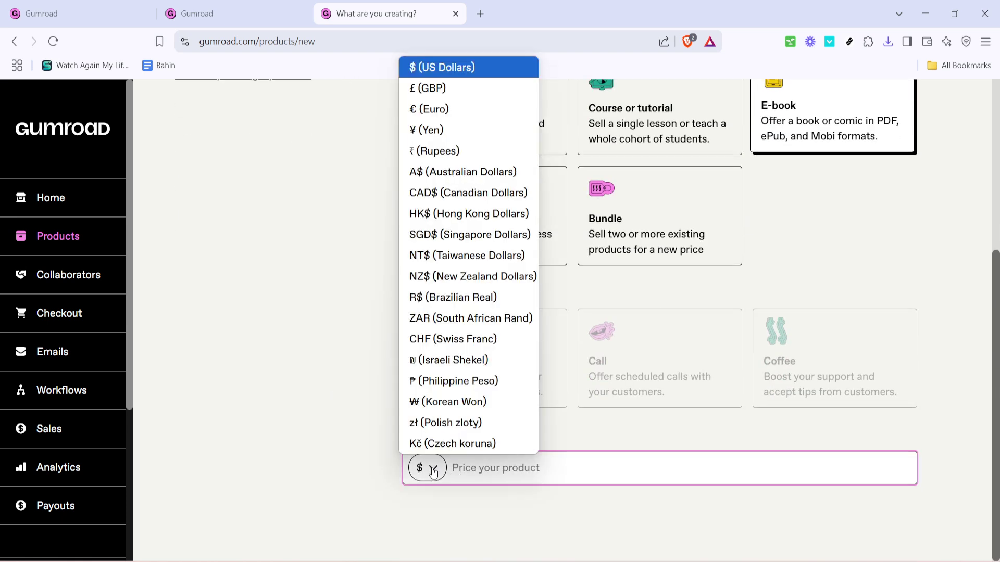
{"action": "left_click", "coordinate": [537, 467]}
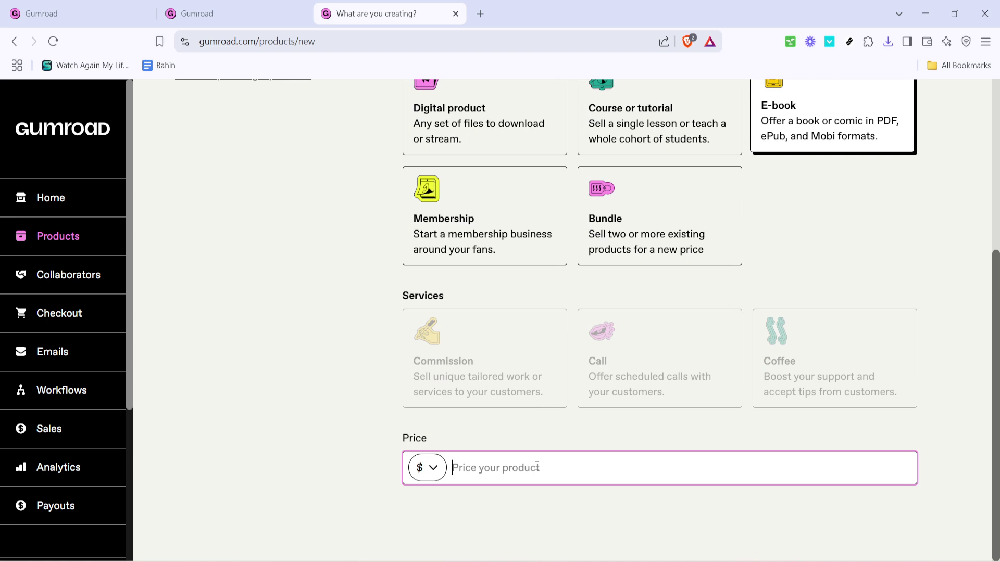
{"action": "type", "text": "5"}
{"action": "scroll", "coordinate": [720, 423], "scroll_direction": "up", "scroll_amount": 3}
{"action": "scroll", "coordinate": [720, 423], "scroll_direction": "up", "scroll_amount": 3}
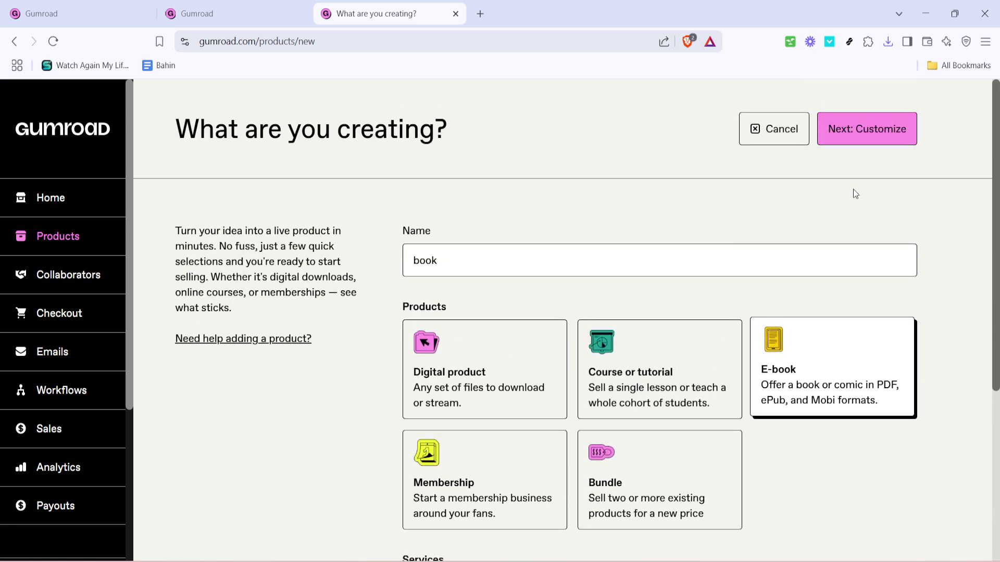
Create the 'book' e-book and open its Product customization page.
{"action": "left_click", "coordinate": [868, 131]}
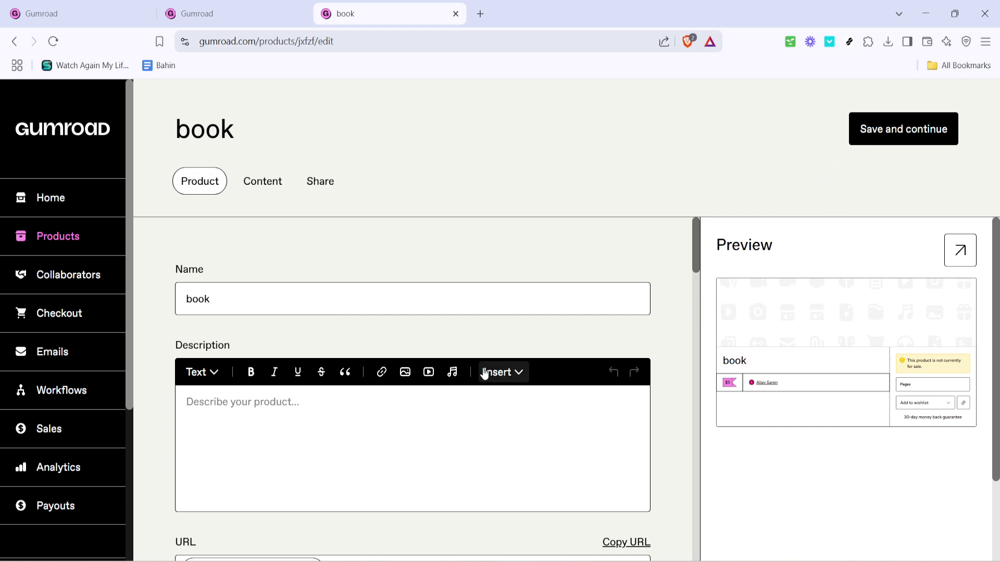
{"action": "scroll", "coordinate": [313, 326], "scroll_direction": "down", "scroll_amount": 1}
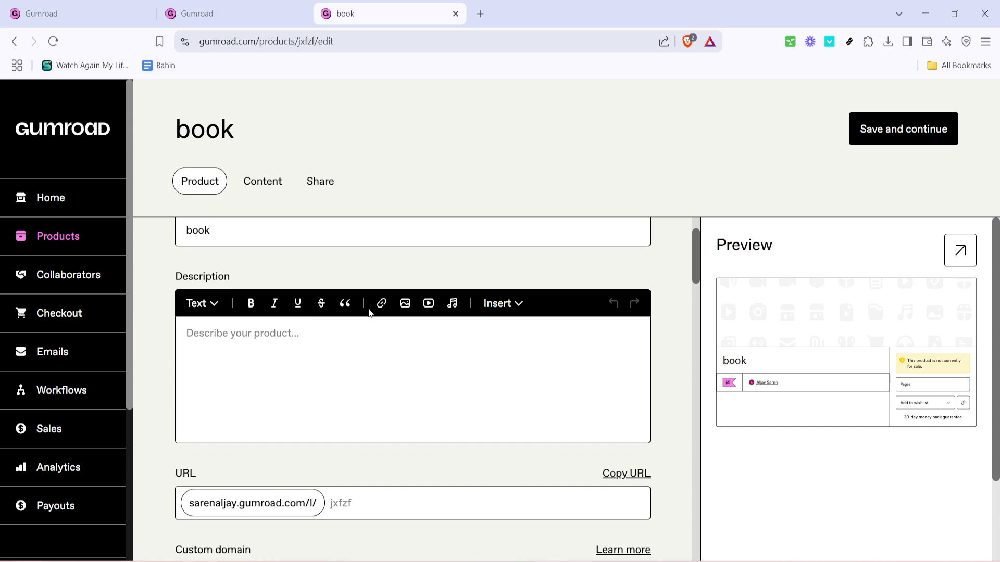
{"action": "scroll", "coordinate": [296, 328], "scroll_direction": "down", "scroll_amount": 1}
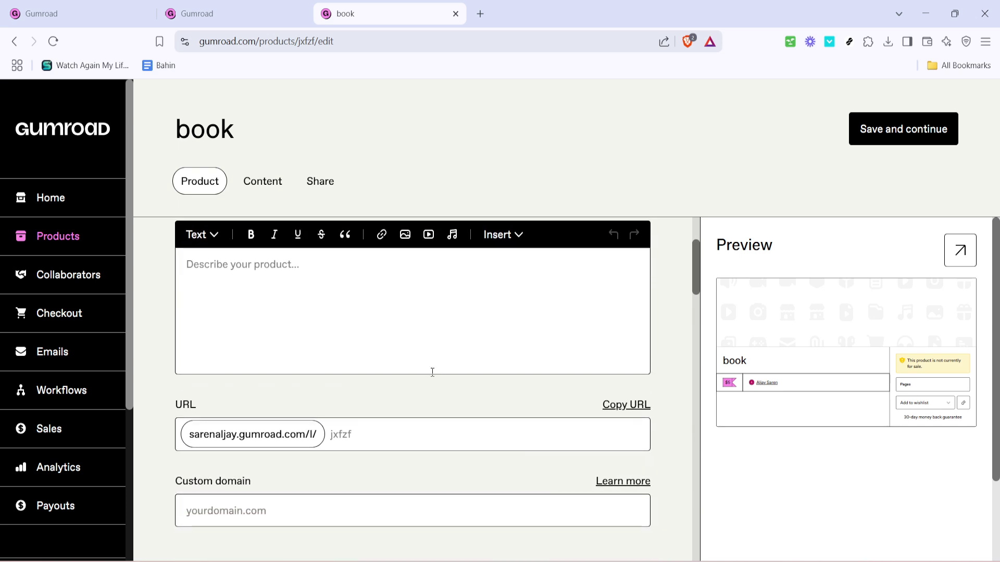
{"action": "scroll", "coordinate": [280, 392], "scroll_direction": "down", "scroll_amount": 2}
{"action": "scroll", "coordinate": [469, 329], "scroll_direction": "down", "scroll_amount": 2}
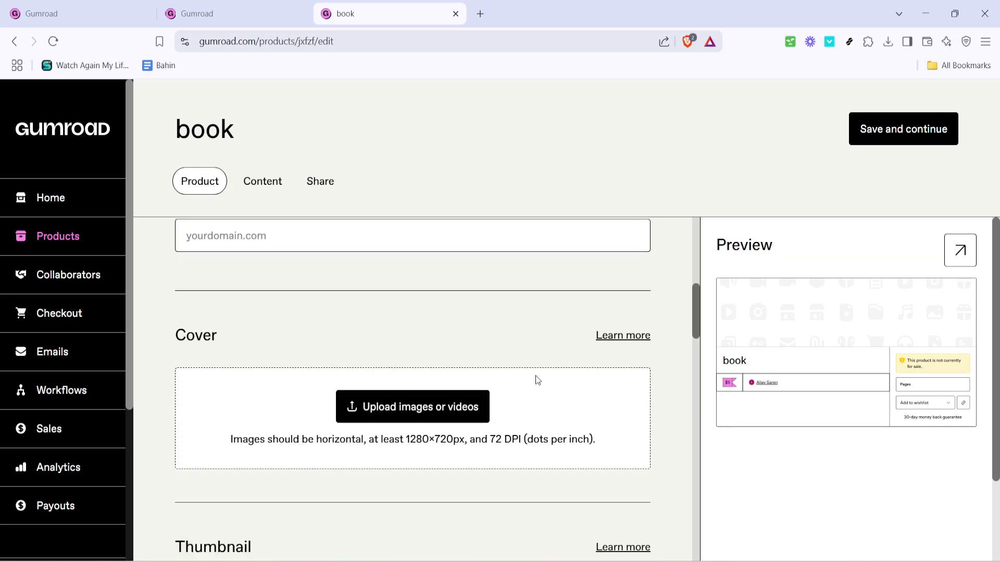
{"action": "scroll", "coordinate": [469, 331], "scroll_direction": "down", "scroll_amount": 2}
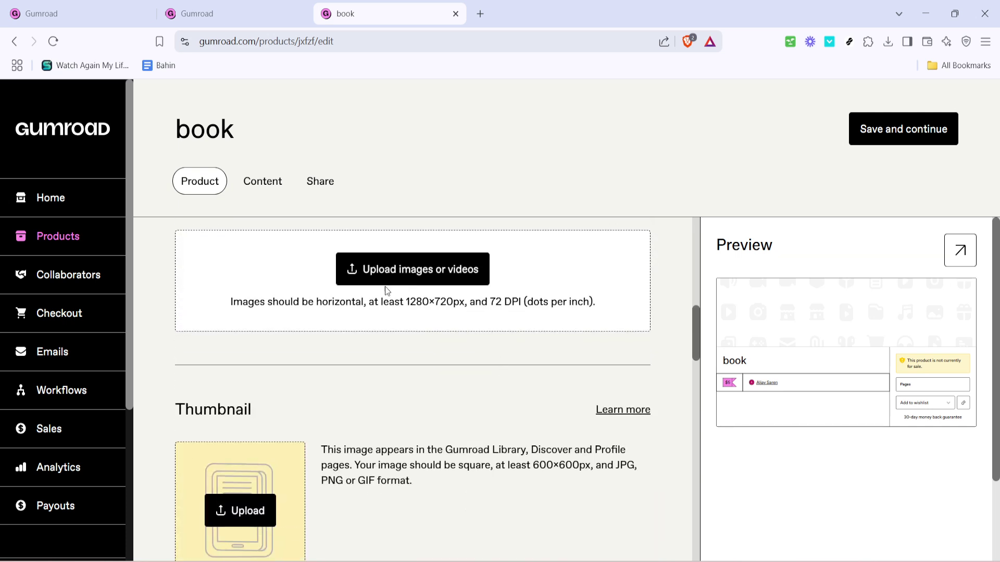
{"action": "scroll", "coordinate": [386, 297], "scroll_direction": "down", "scroll_amount": 2}
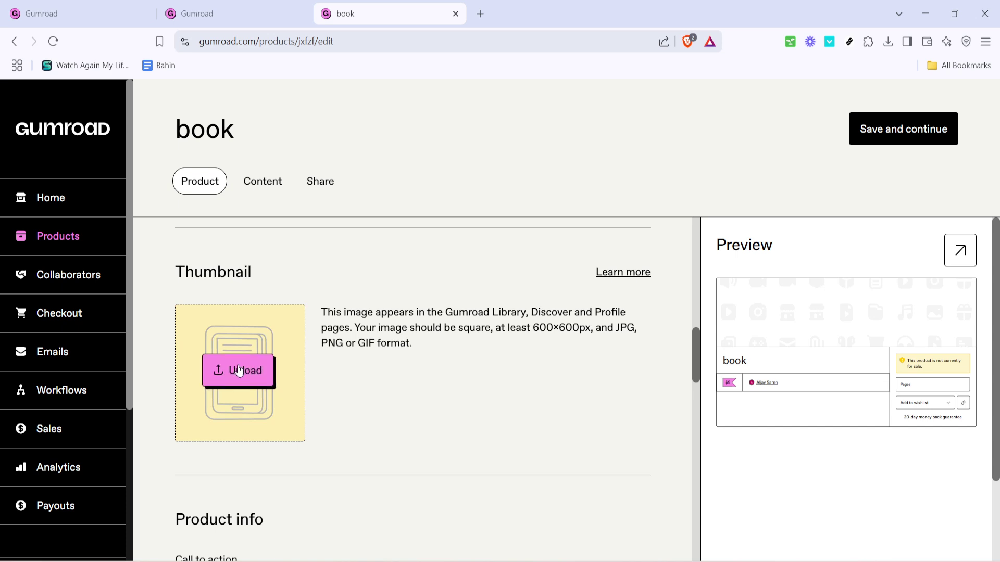
{"action": "scroll", "coordinate": [458, 346], "scroll_direction": "down", "scroll_amount": 1}
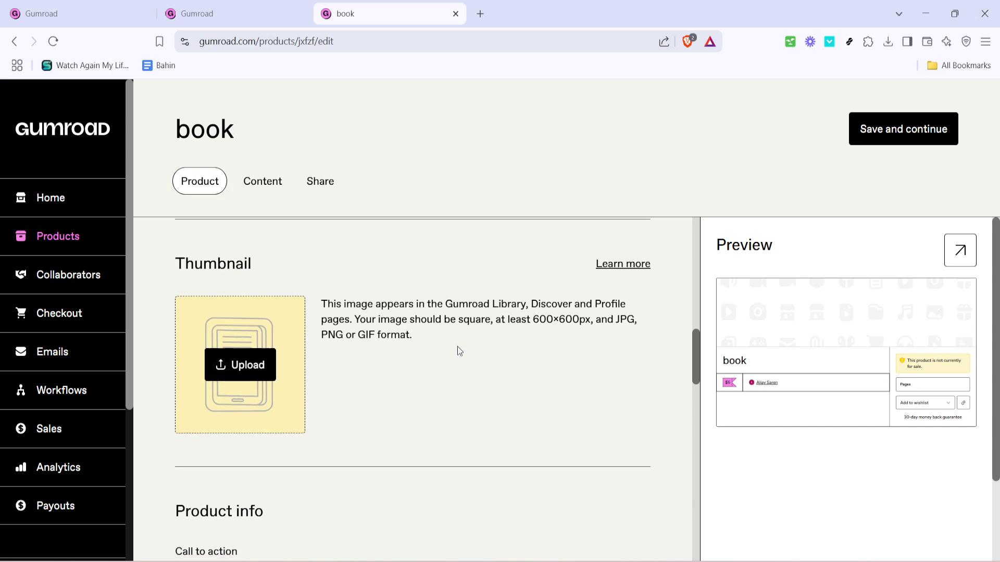
{"action": "scroll", "coordinate": [457, 346], "scroll_direction": "down", "scroll_amount": 2}
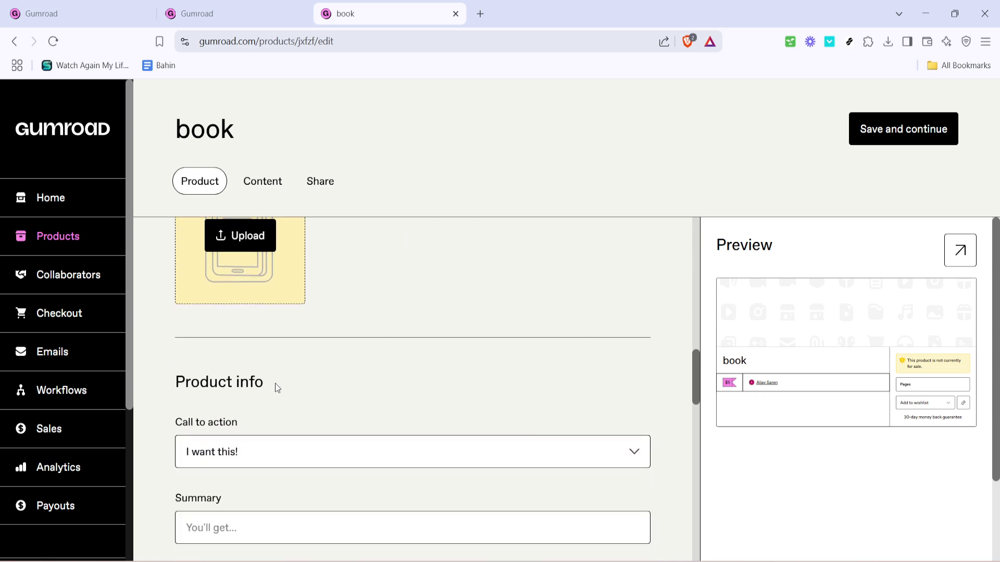
{"action": "scroll", "coordinate": [350, 346], "scroll_direction": "down", "scroll_amount": 1}
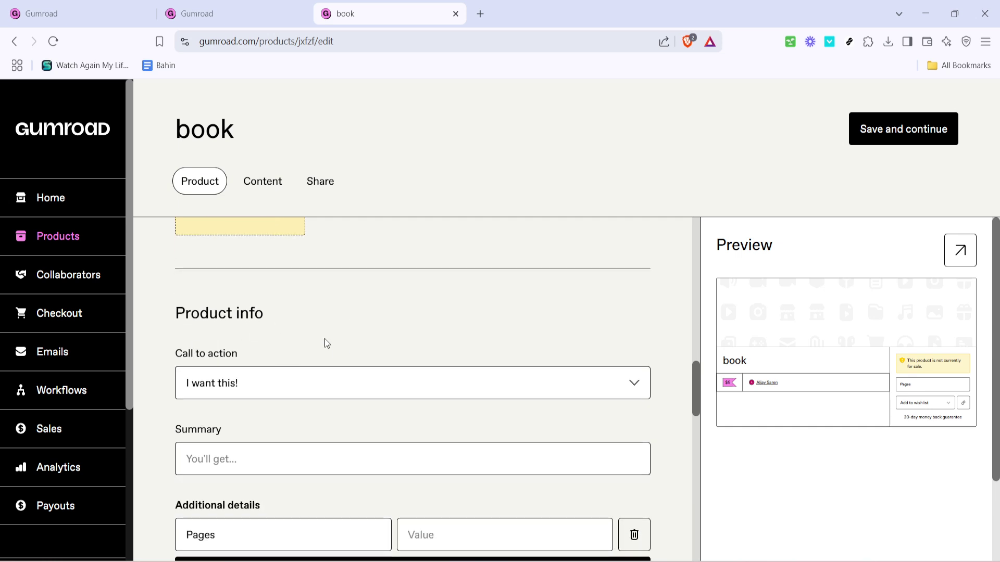
{"action": "scroll", "coordinate": [238, 428], "scroll_direction": "down", "scroll_amount": 1}
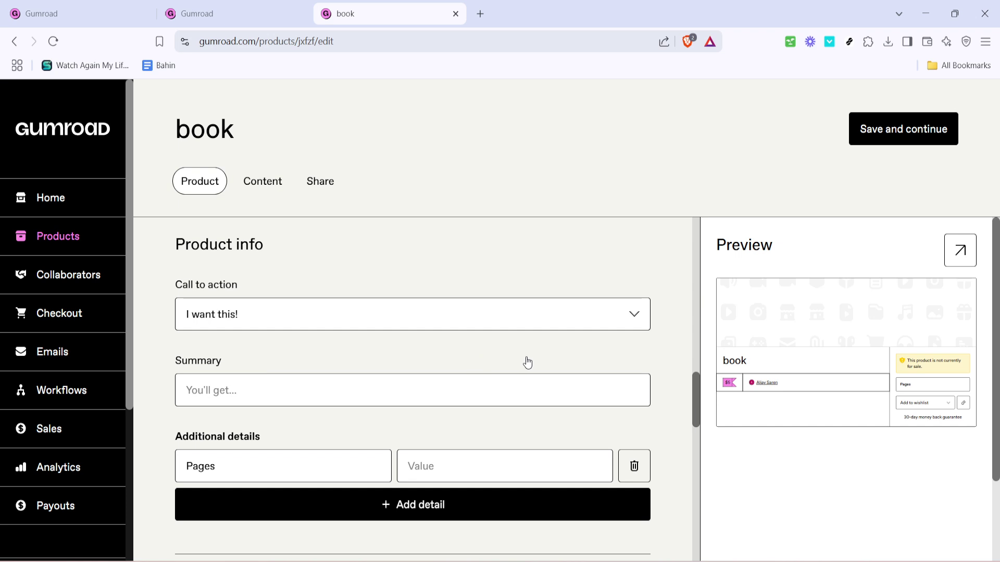
Save the book's details and check the empty Content editor's upload options.
{"action": "left_click", "coordinate": [904, 129]}
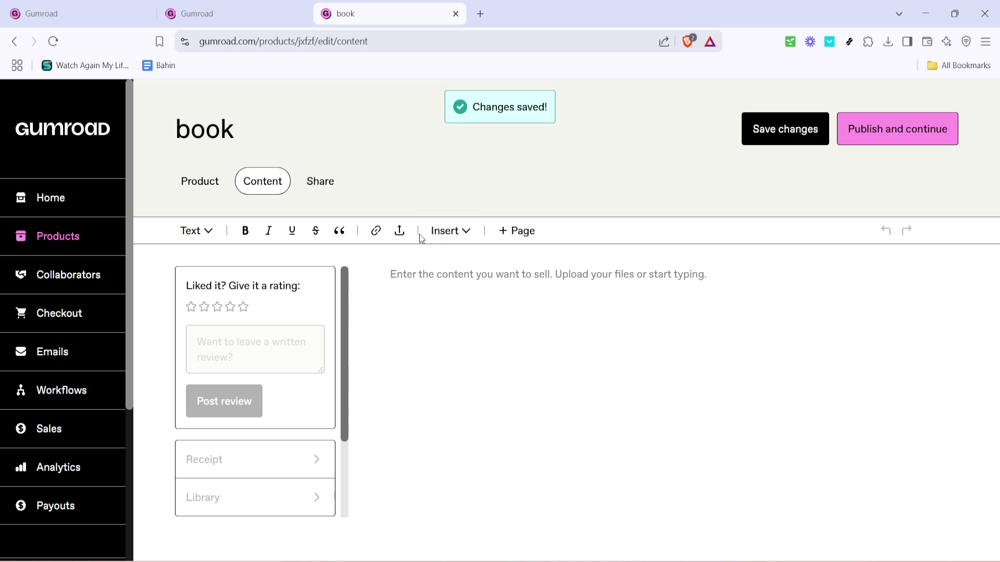
{"action": "left_click", "coordinate": [399, 230]}
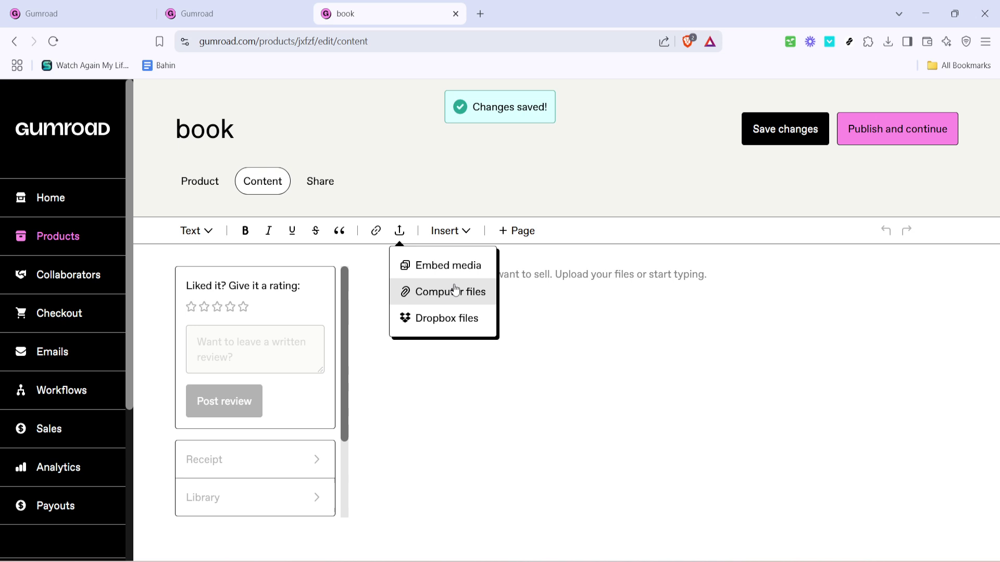
{"action": "left_click", "coordinate": [597, 318]}
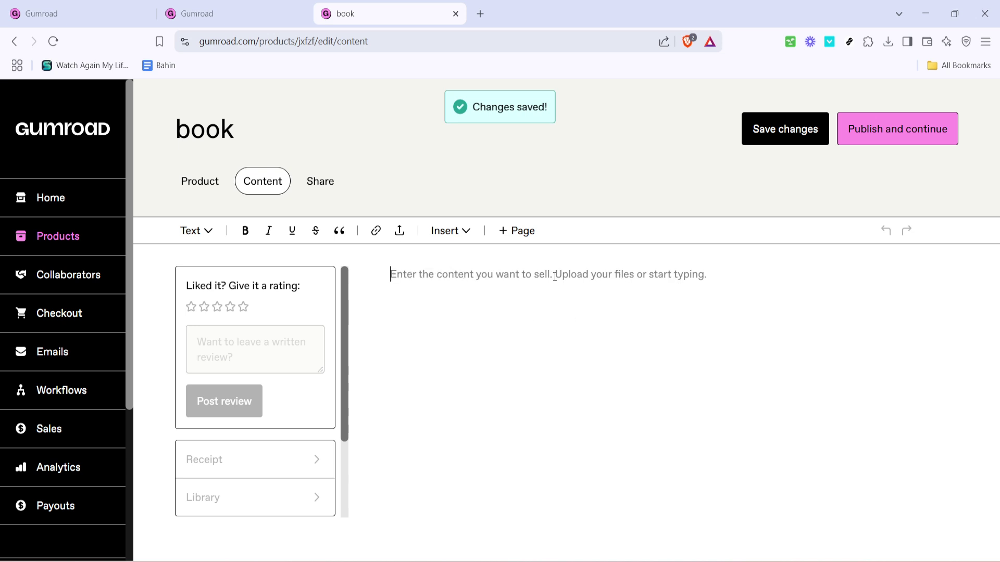
{"action": "left_click", "coordinate": [898, 129]}
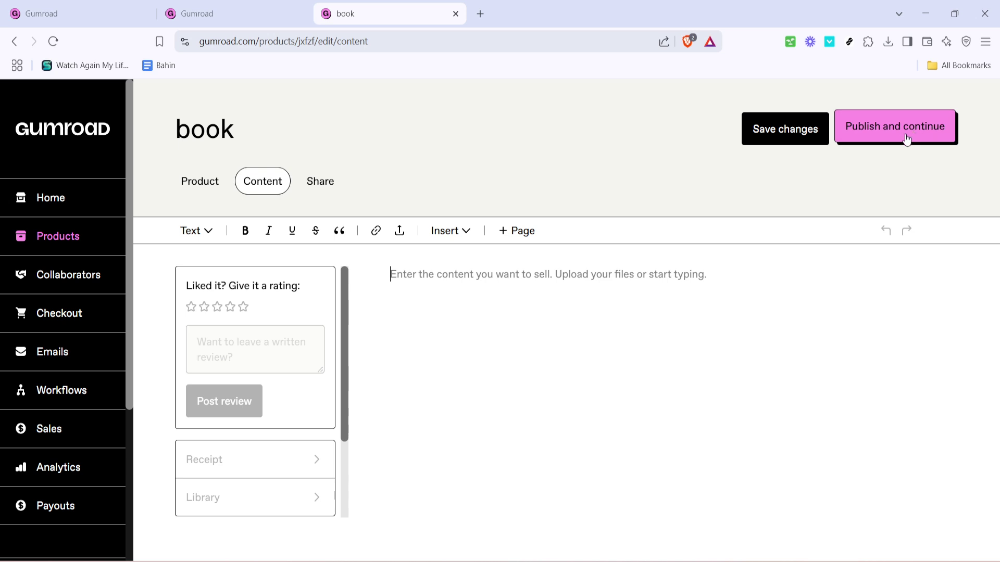